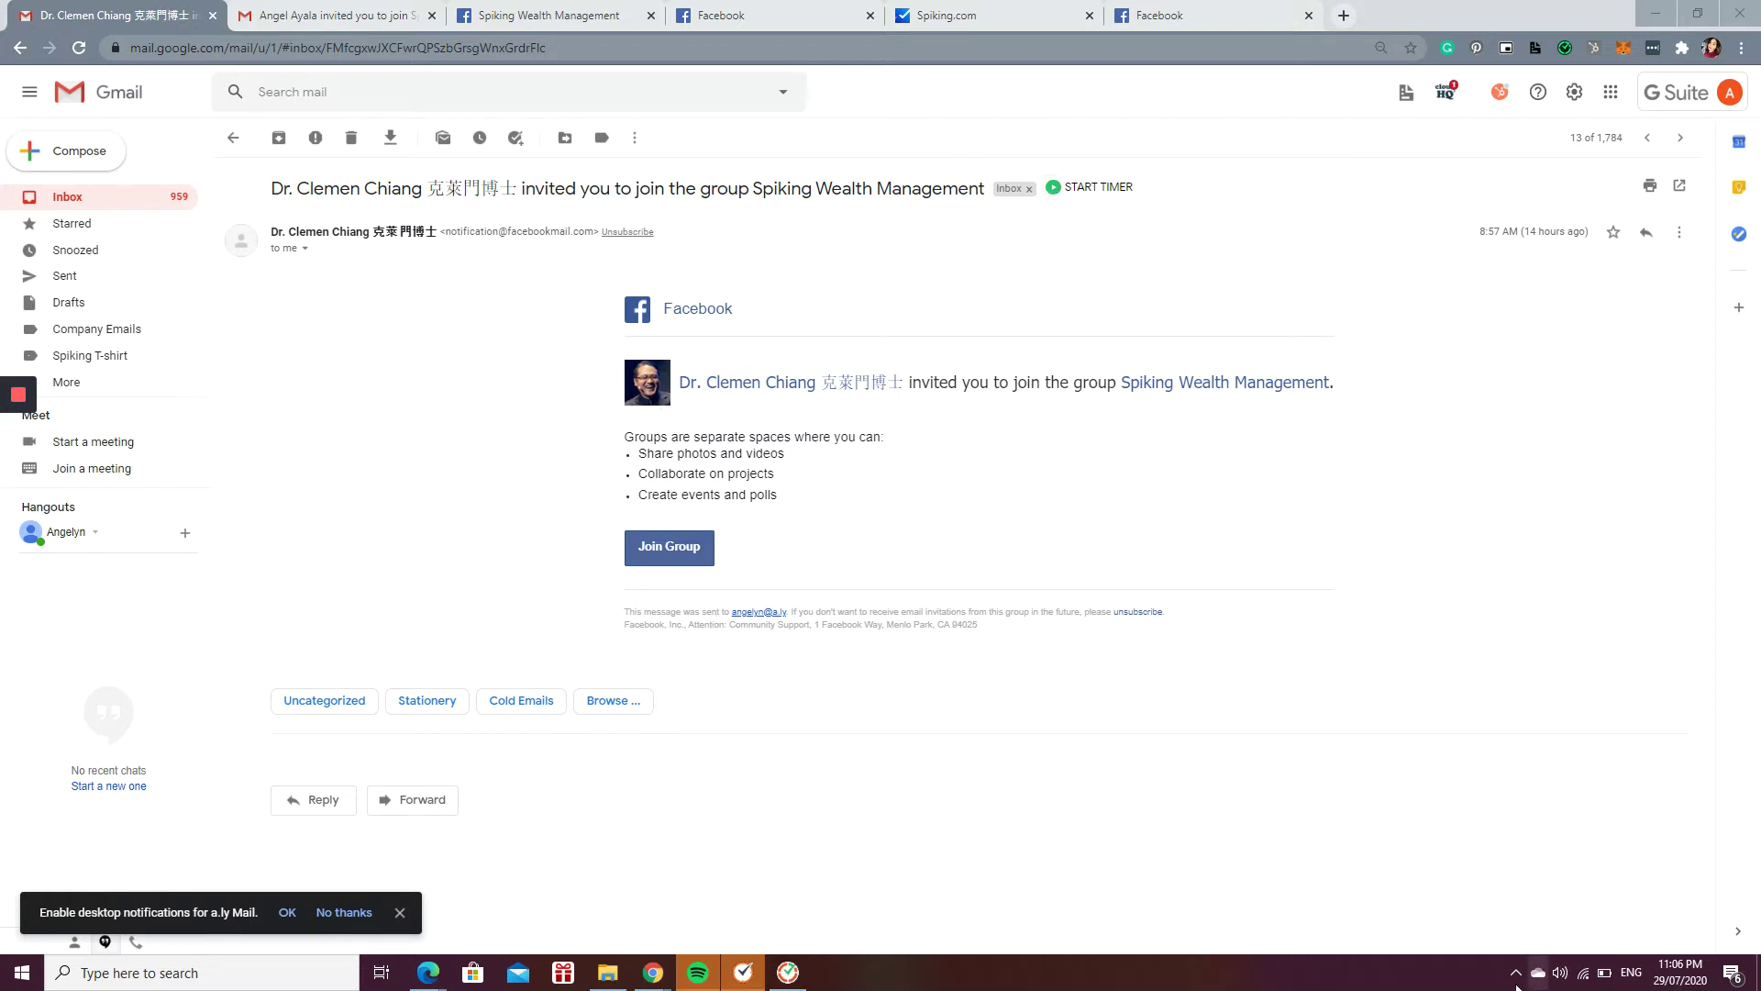
pyautogui.click(327, 17)
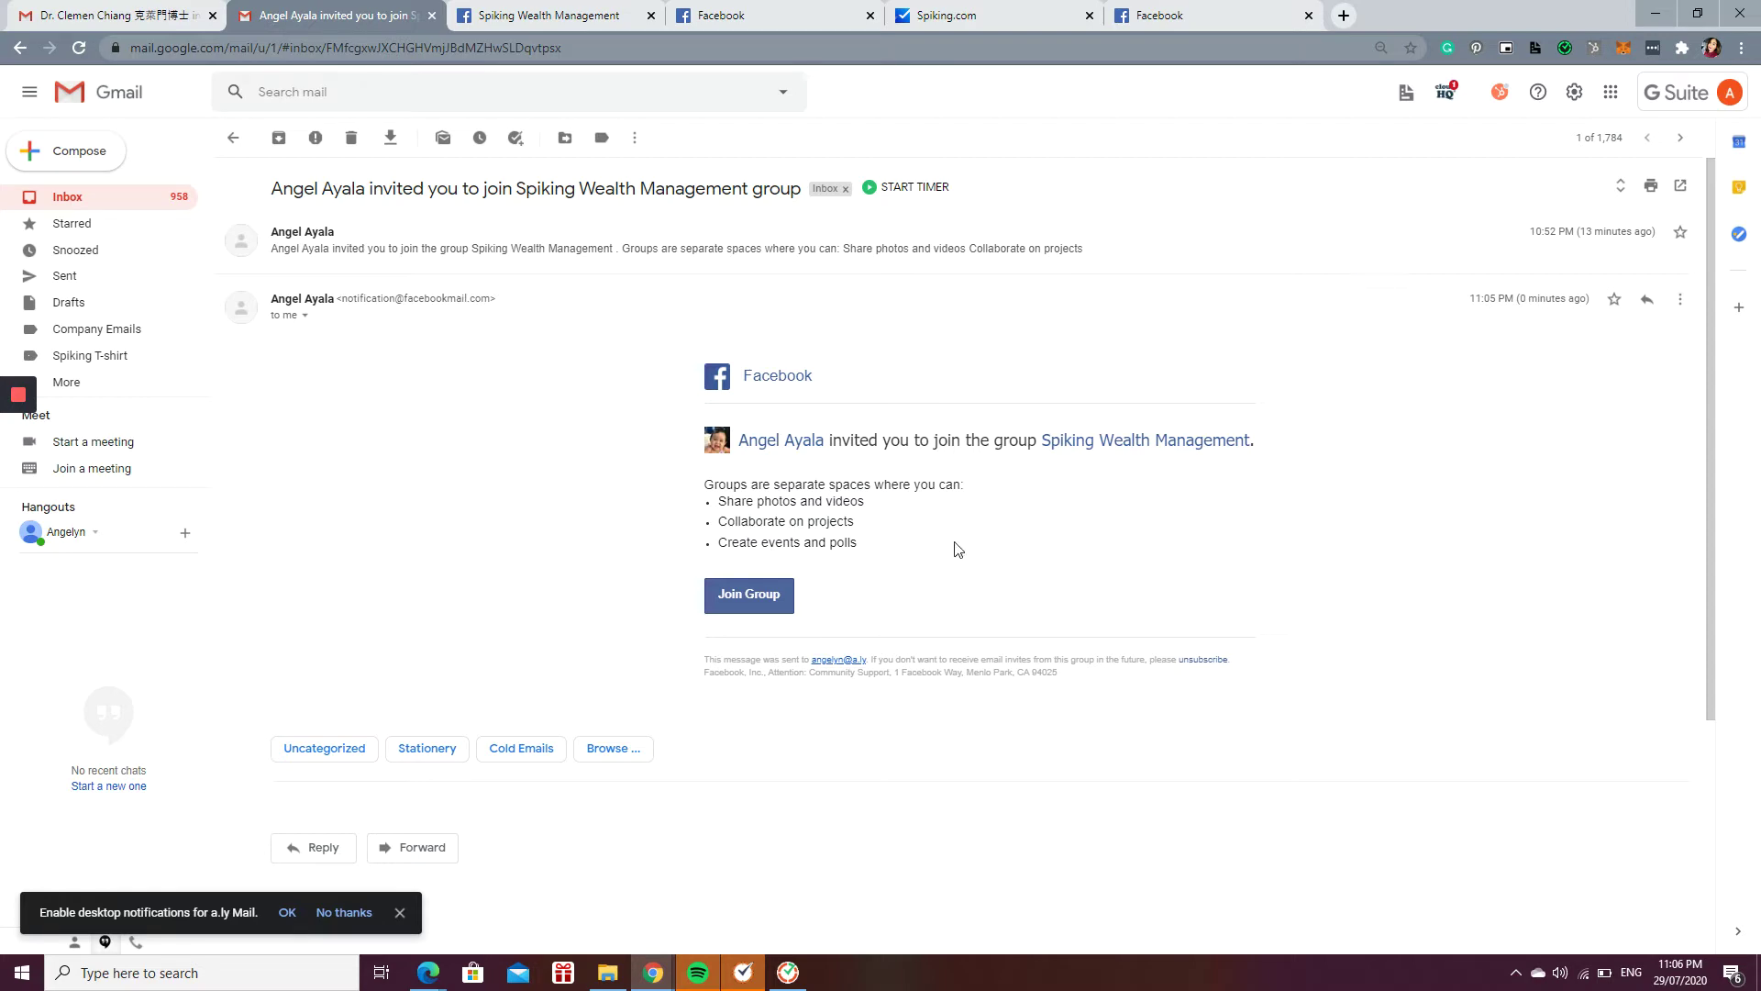
# Step: Go to the Spiking Wealth Management group page and accept the join invitation
pyautogui.click(767, 604)
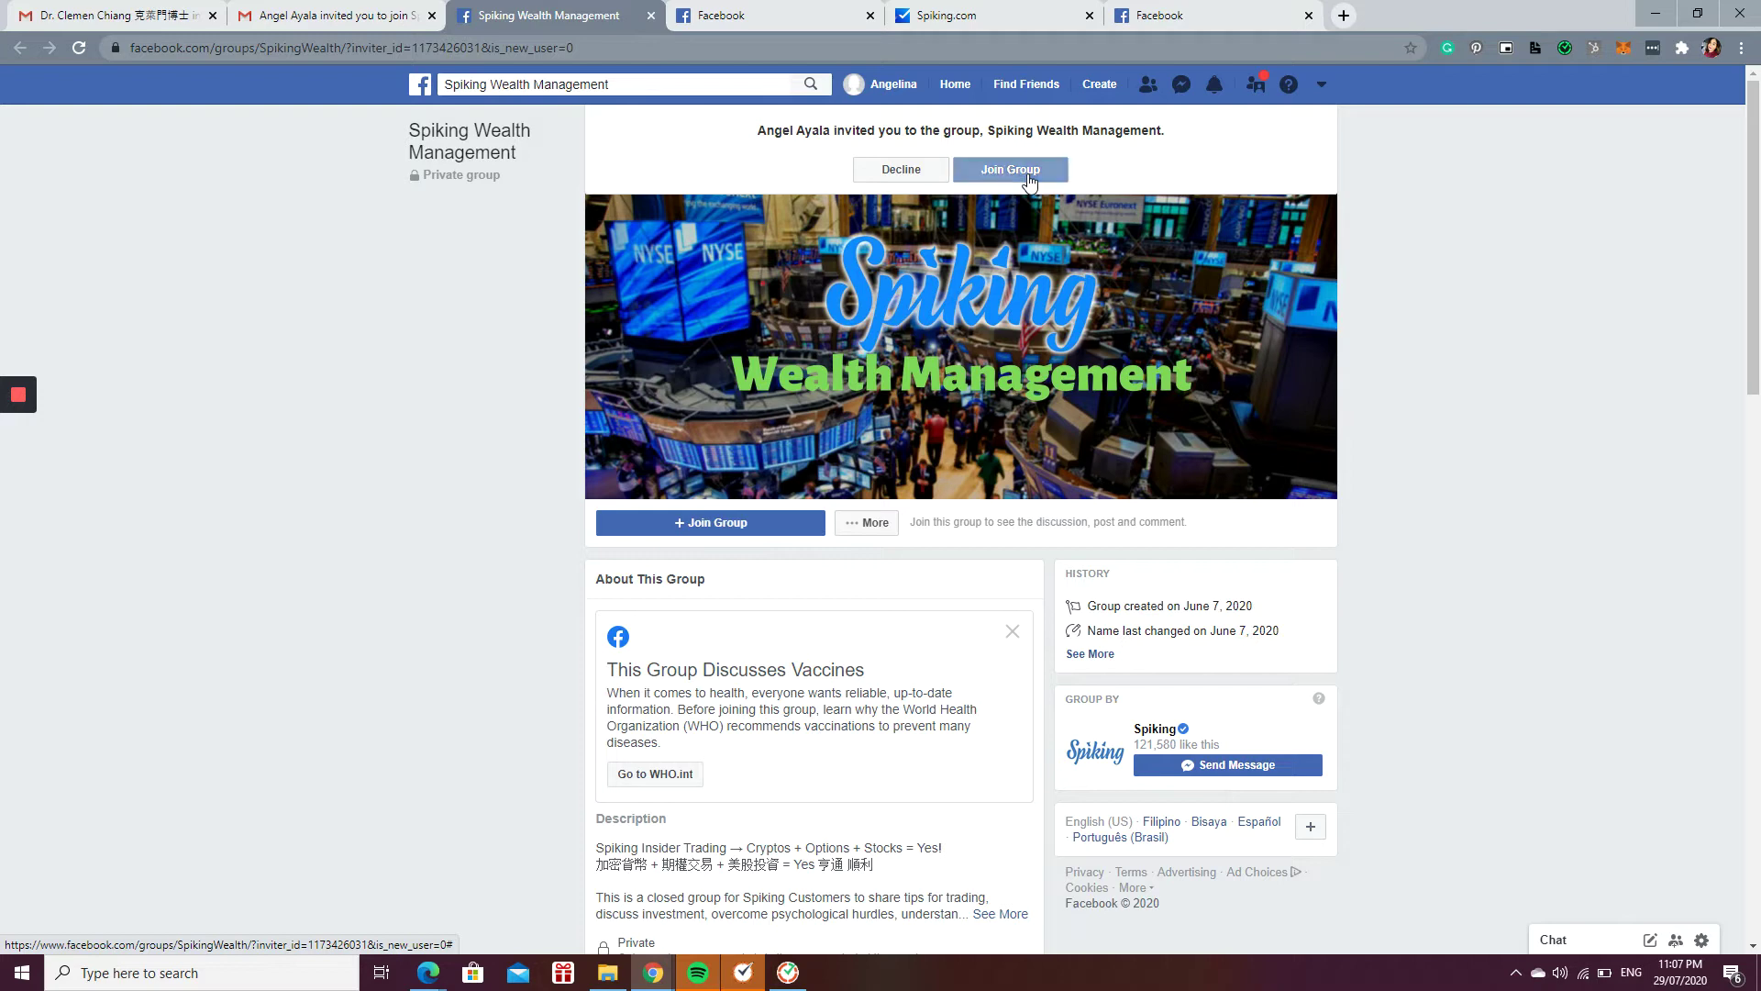
pyautogui.click(1028, 176)
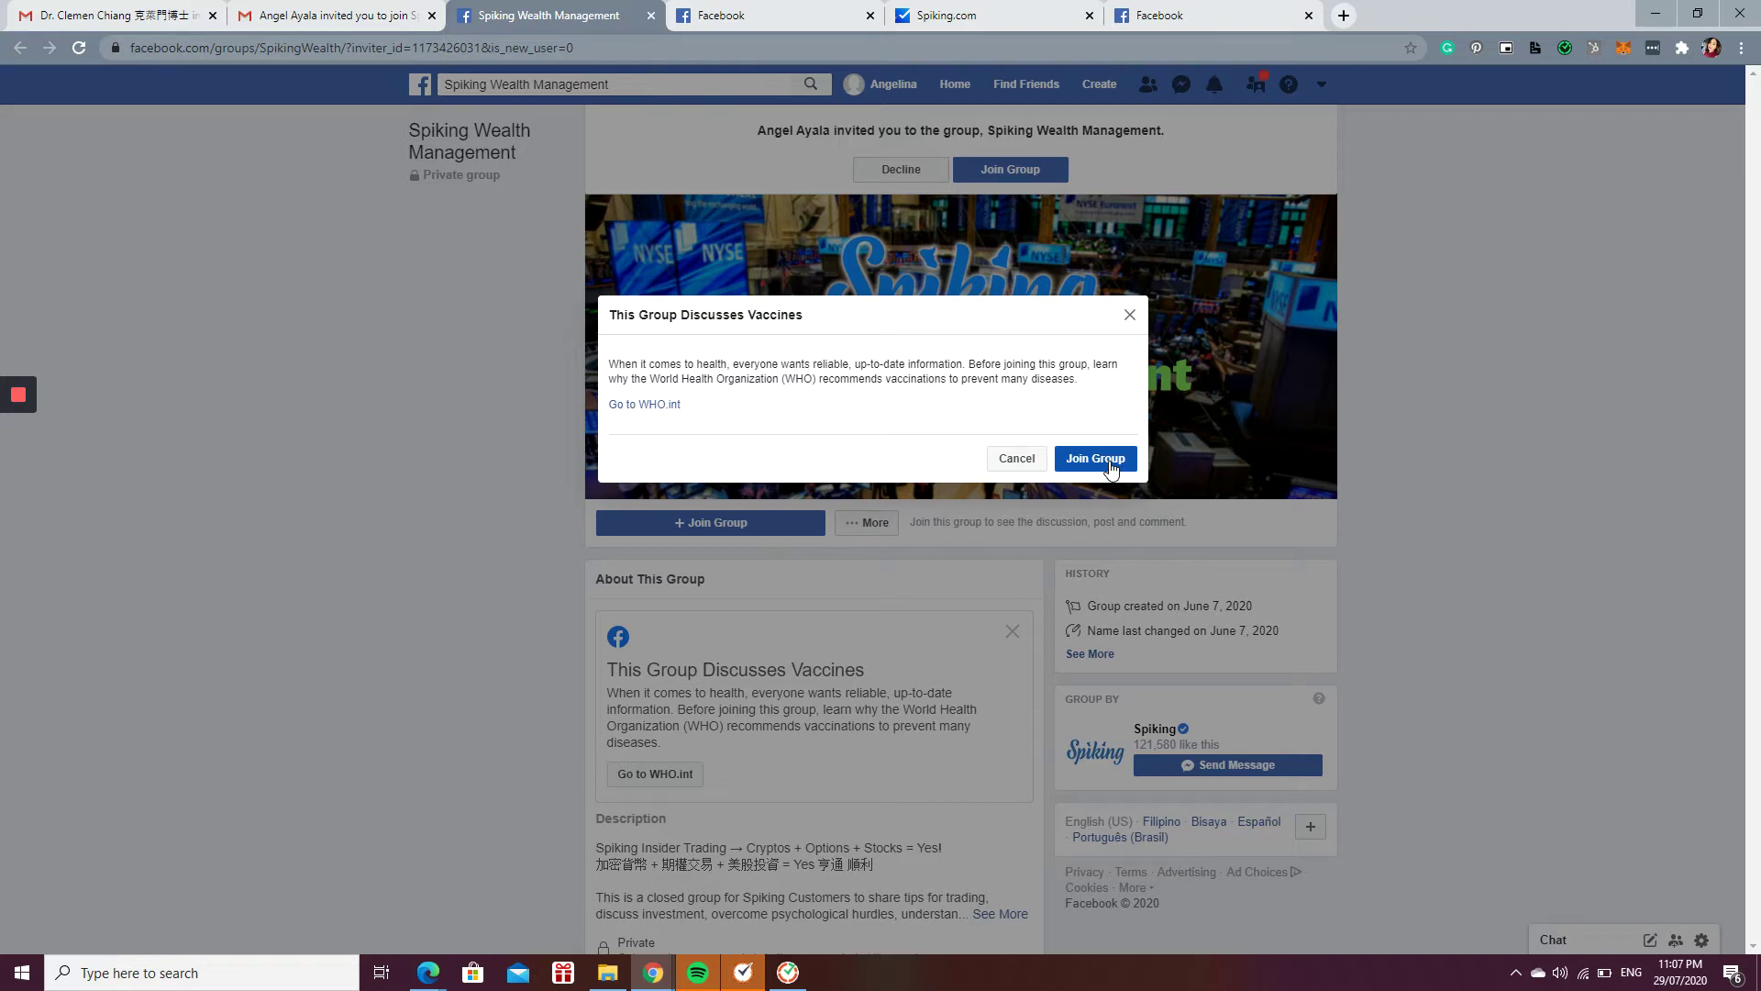
# Step: Confirm past the vaccines notice, answer all three questions, agree to the rules, and submit
pyautogui.click(1111, 464)
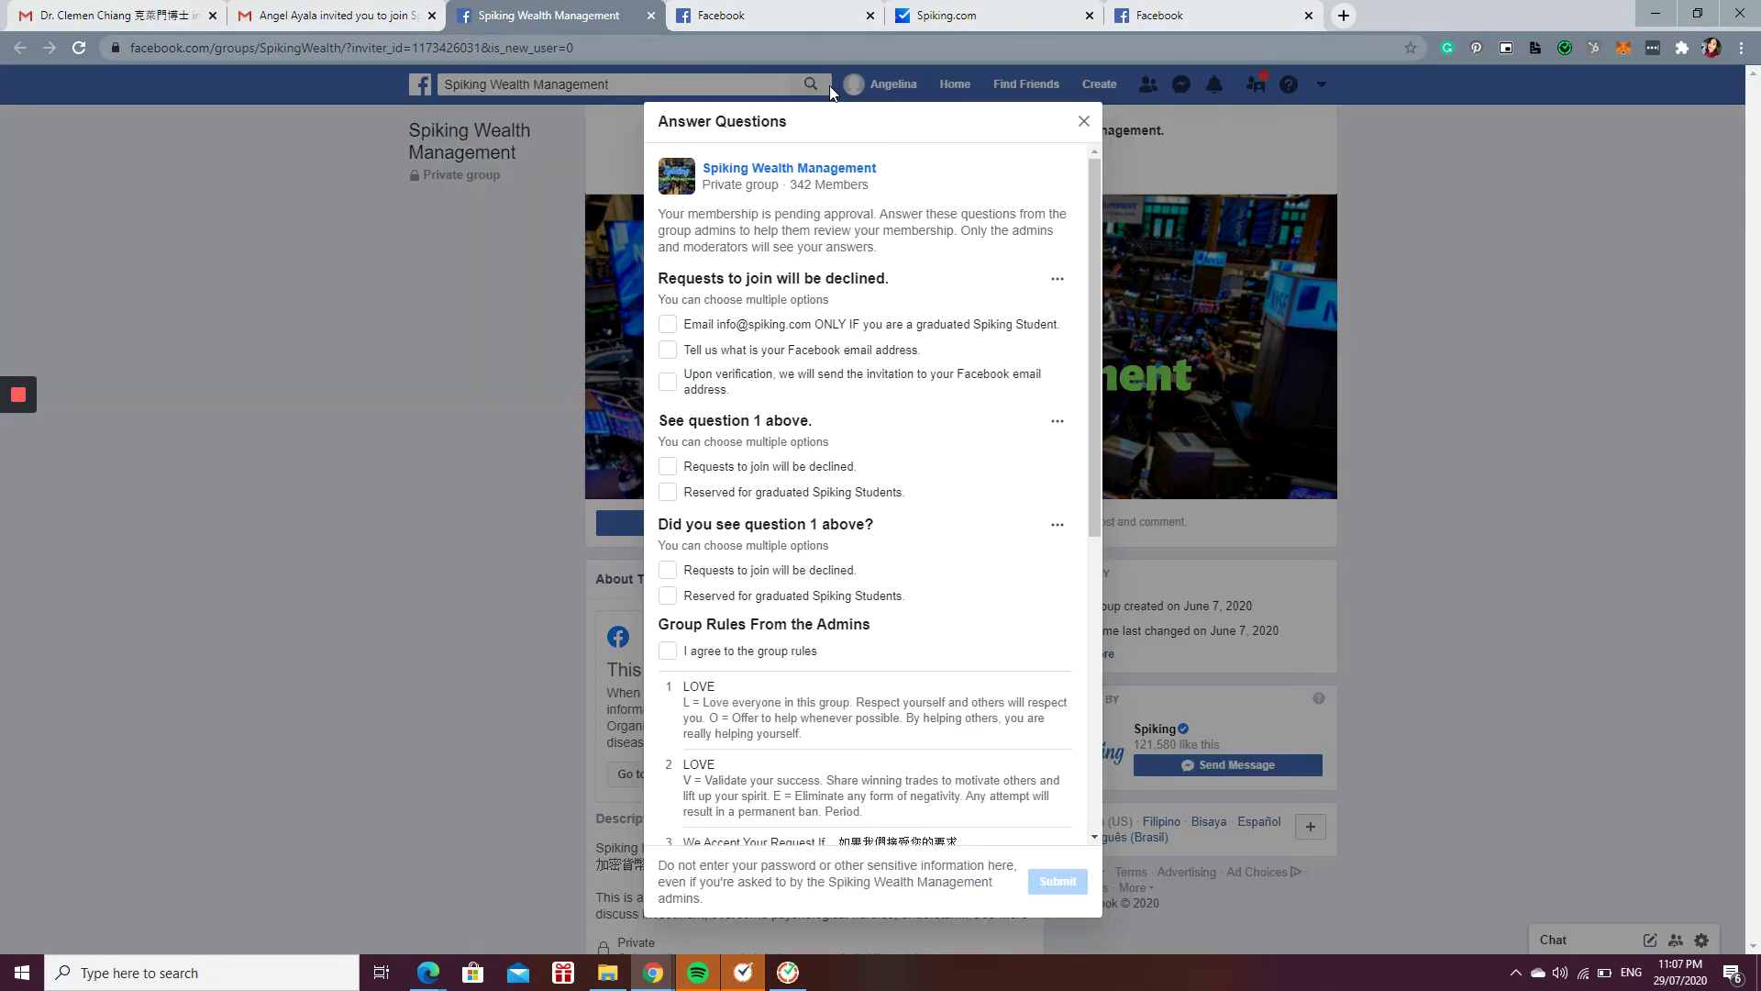
pyautogui.click(667, 326)
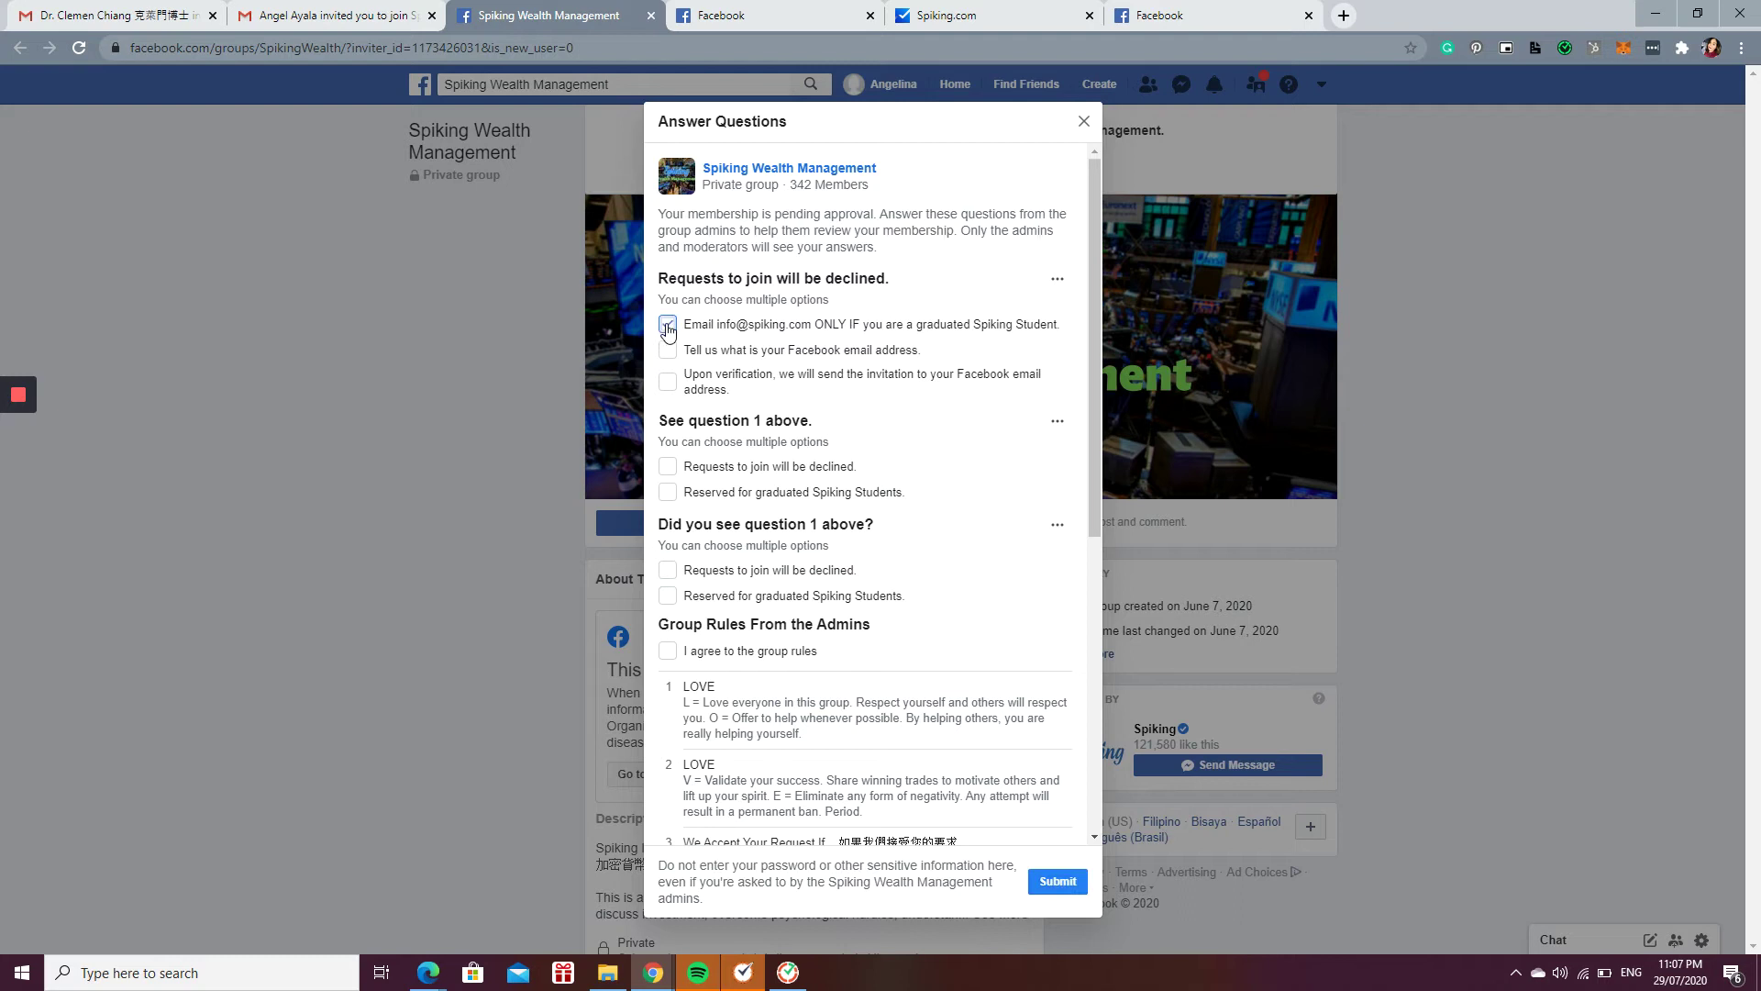
pyautogui.click(668, 349)
pyautogui.click(667, 381)
pyautogui.click(668, 492)
pyautogui.click(668, 596)
pyautogui.click(670, 650)
pyautogui.scroll(-4, 898, 589)
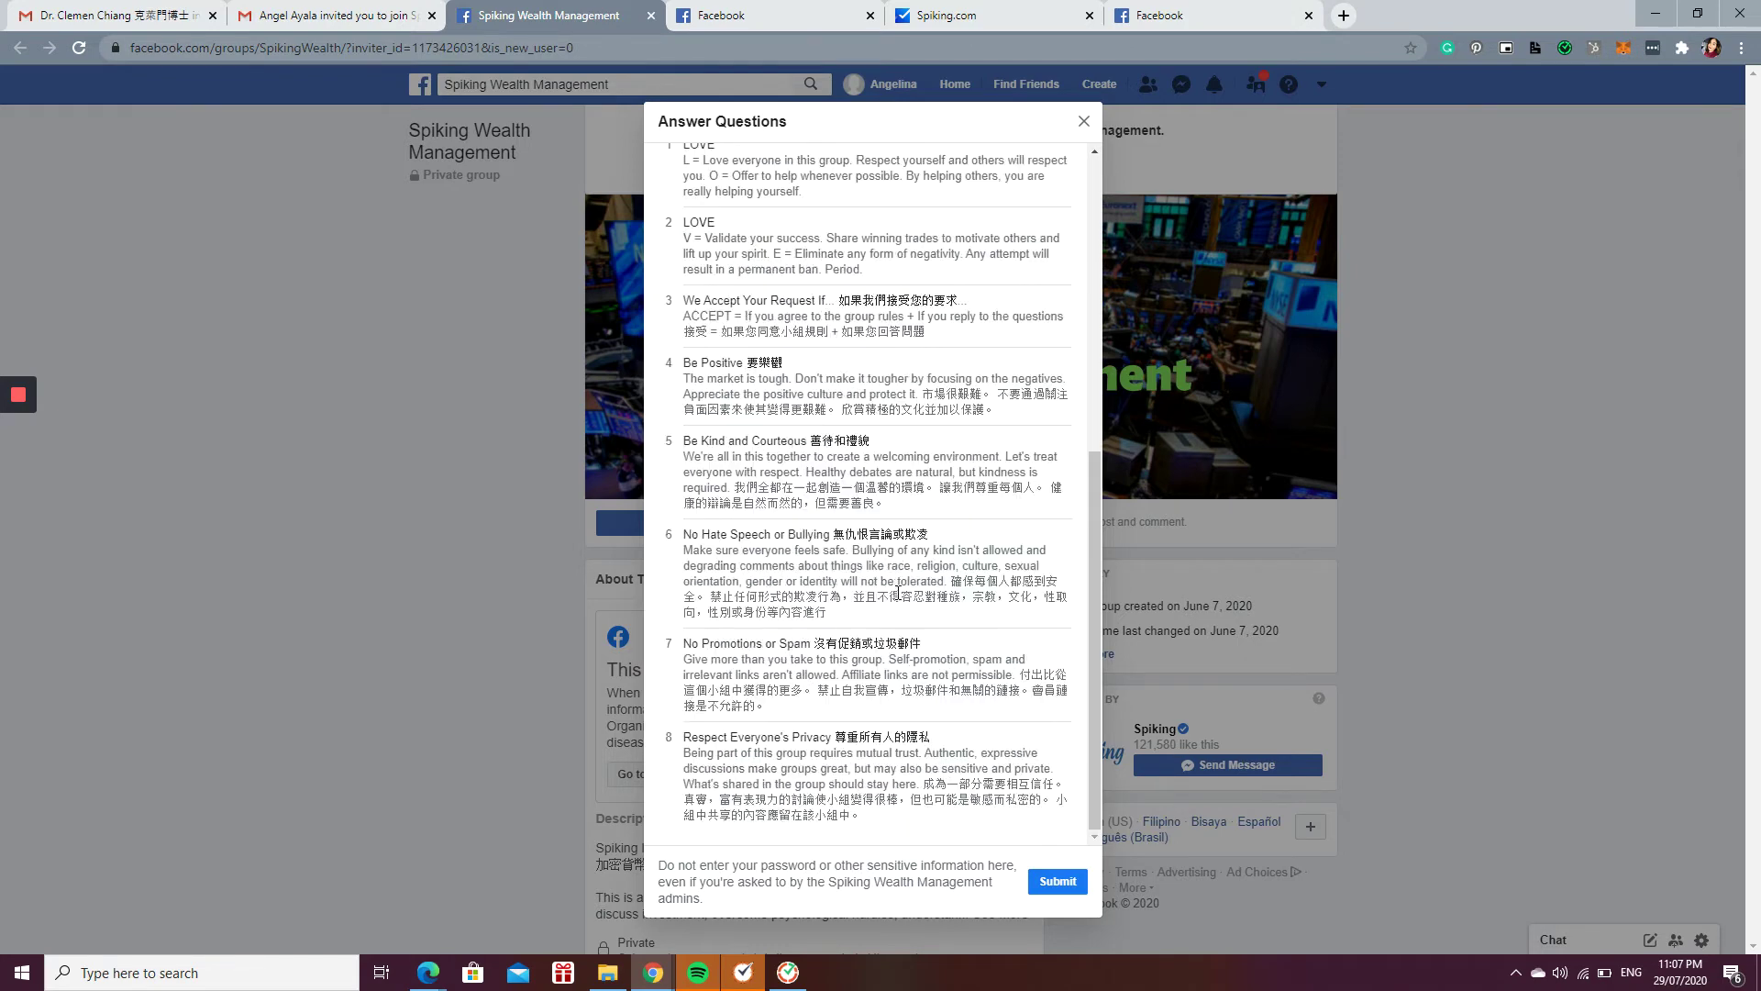
pyautogui.click(1054, 882)
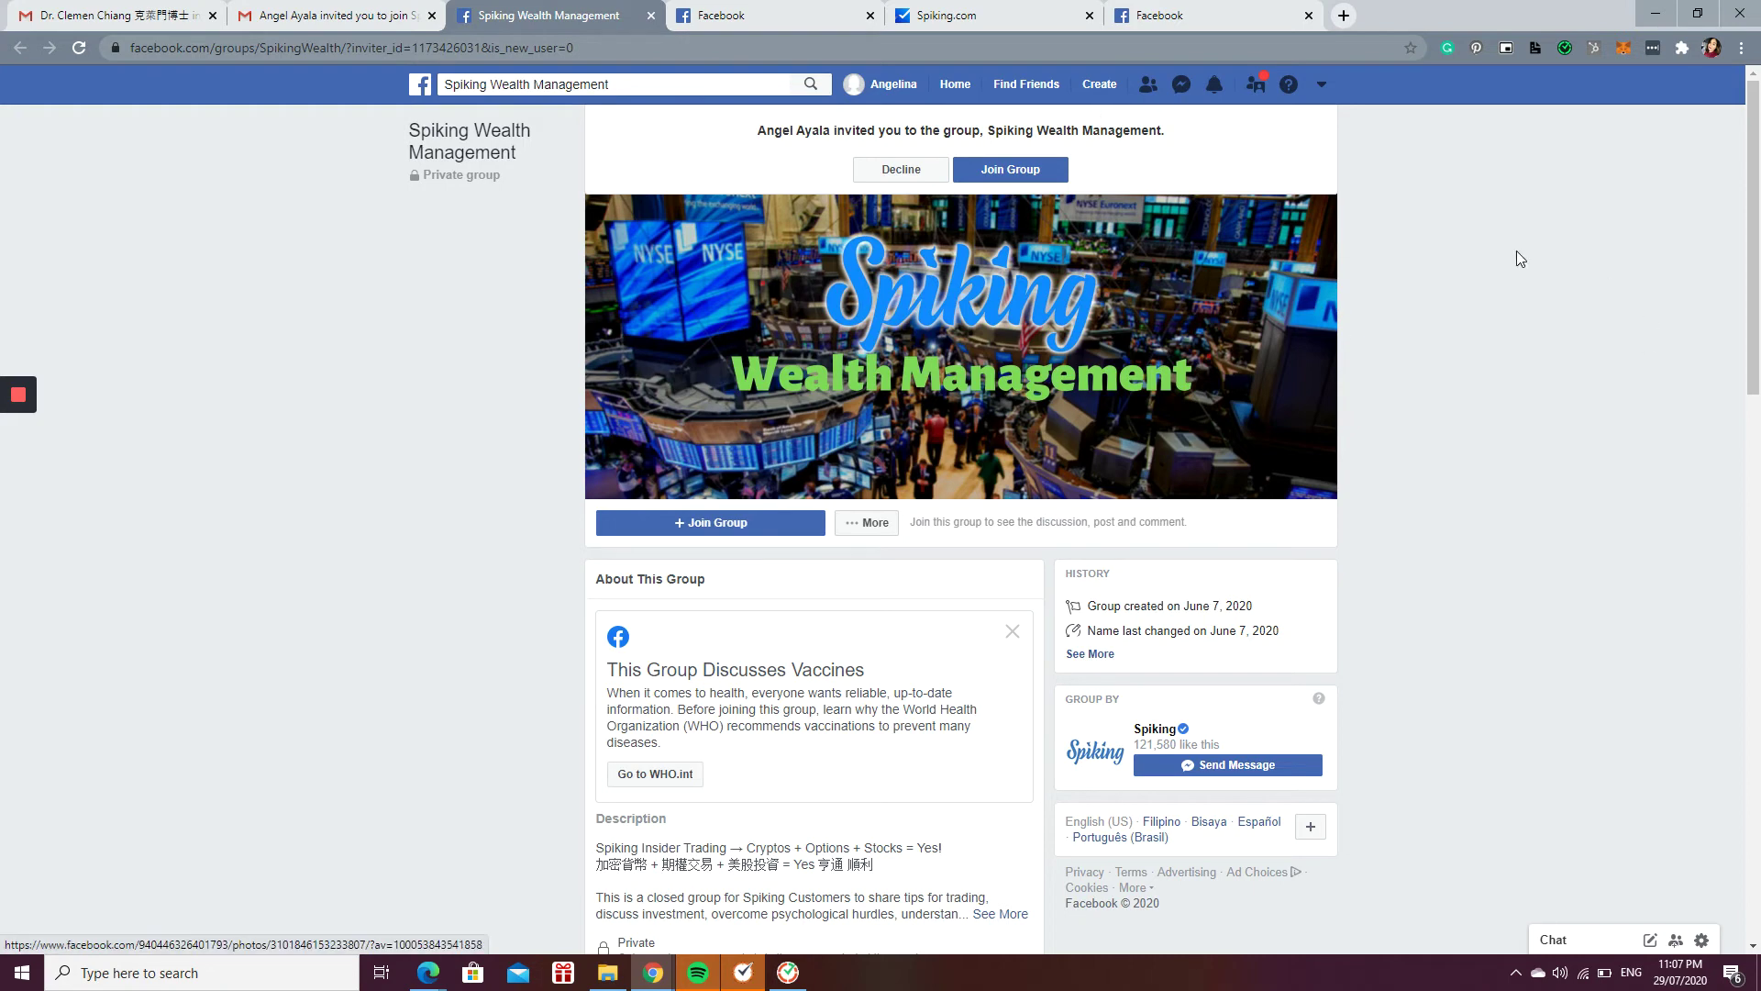
# Step: Reopen the Spiking Wealth Management group's main page from its name at the top
pyautogui.click(462, 152)
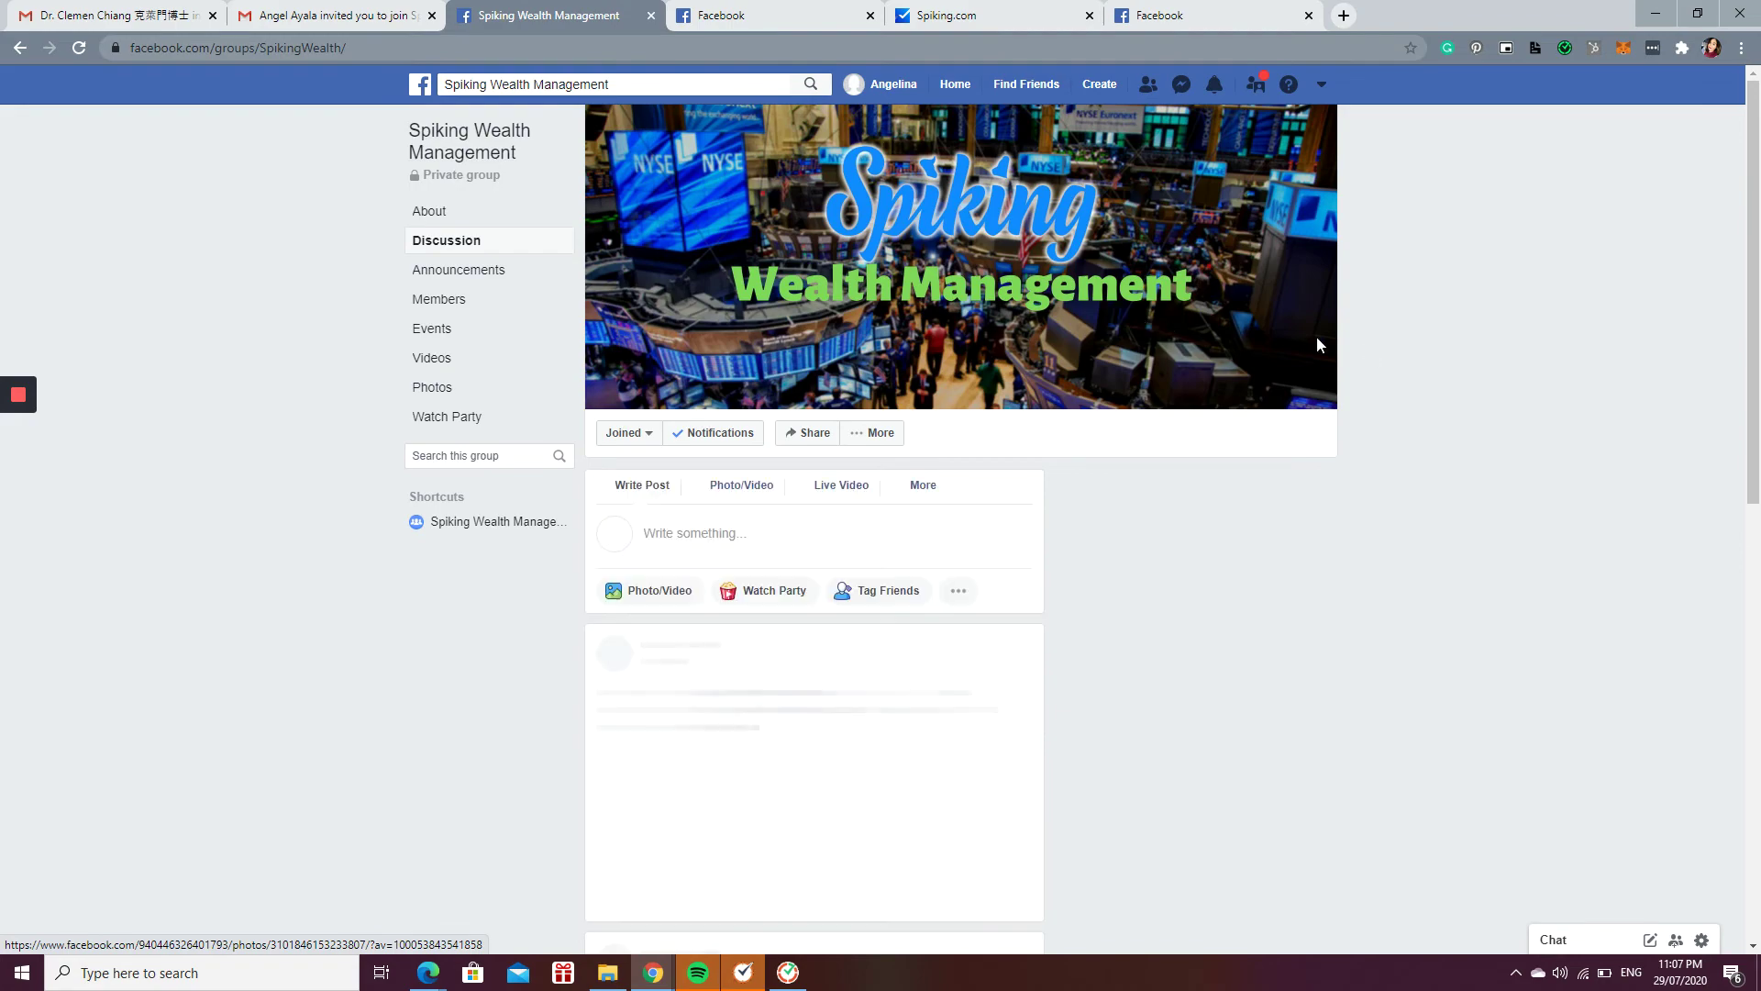
pyautogui.scroll(-3, 925, 515)
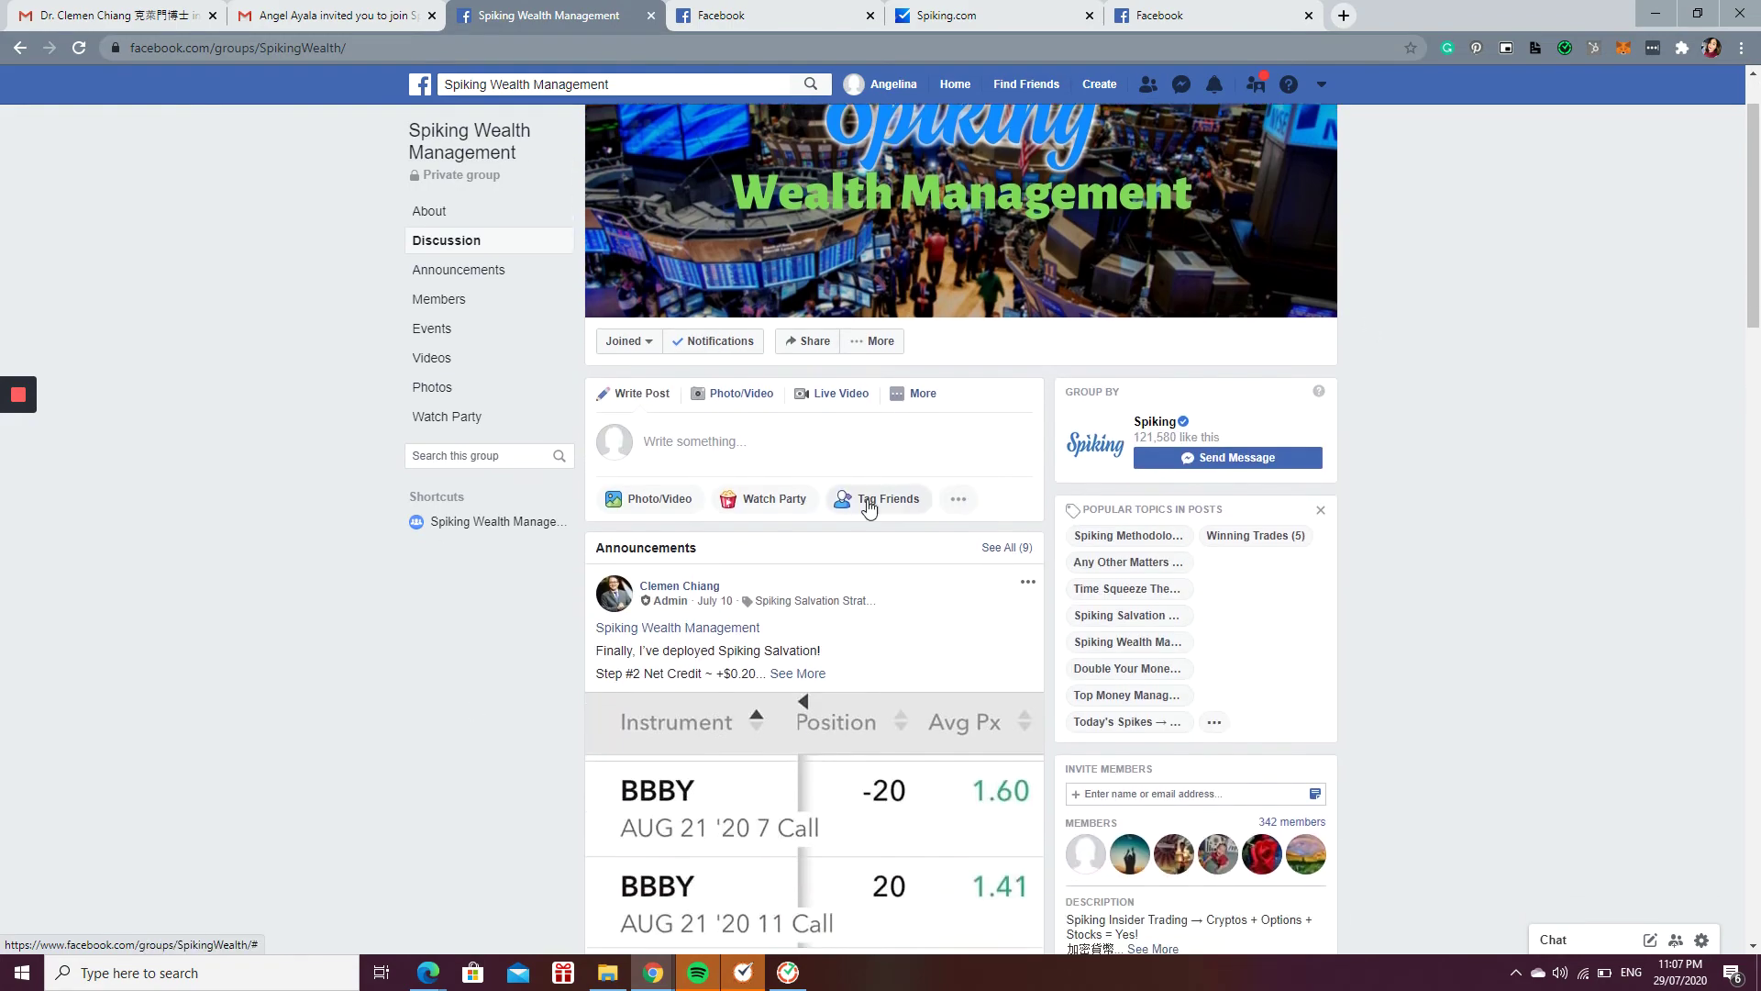
pyautogui.scroll(-4, 925, 515)
pyautogui.scroll(-3, 936, 537)
pyautogui.scroll(1, 948, 574)
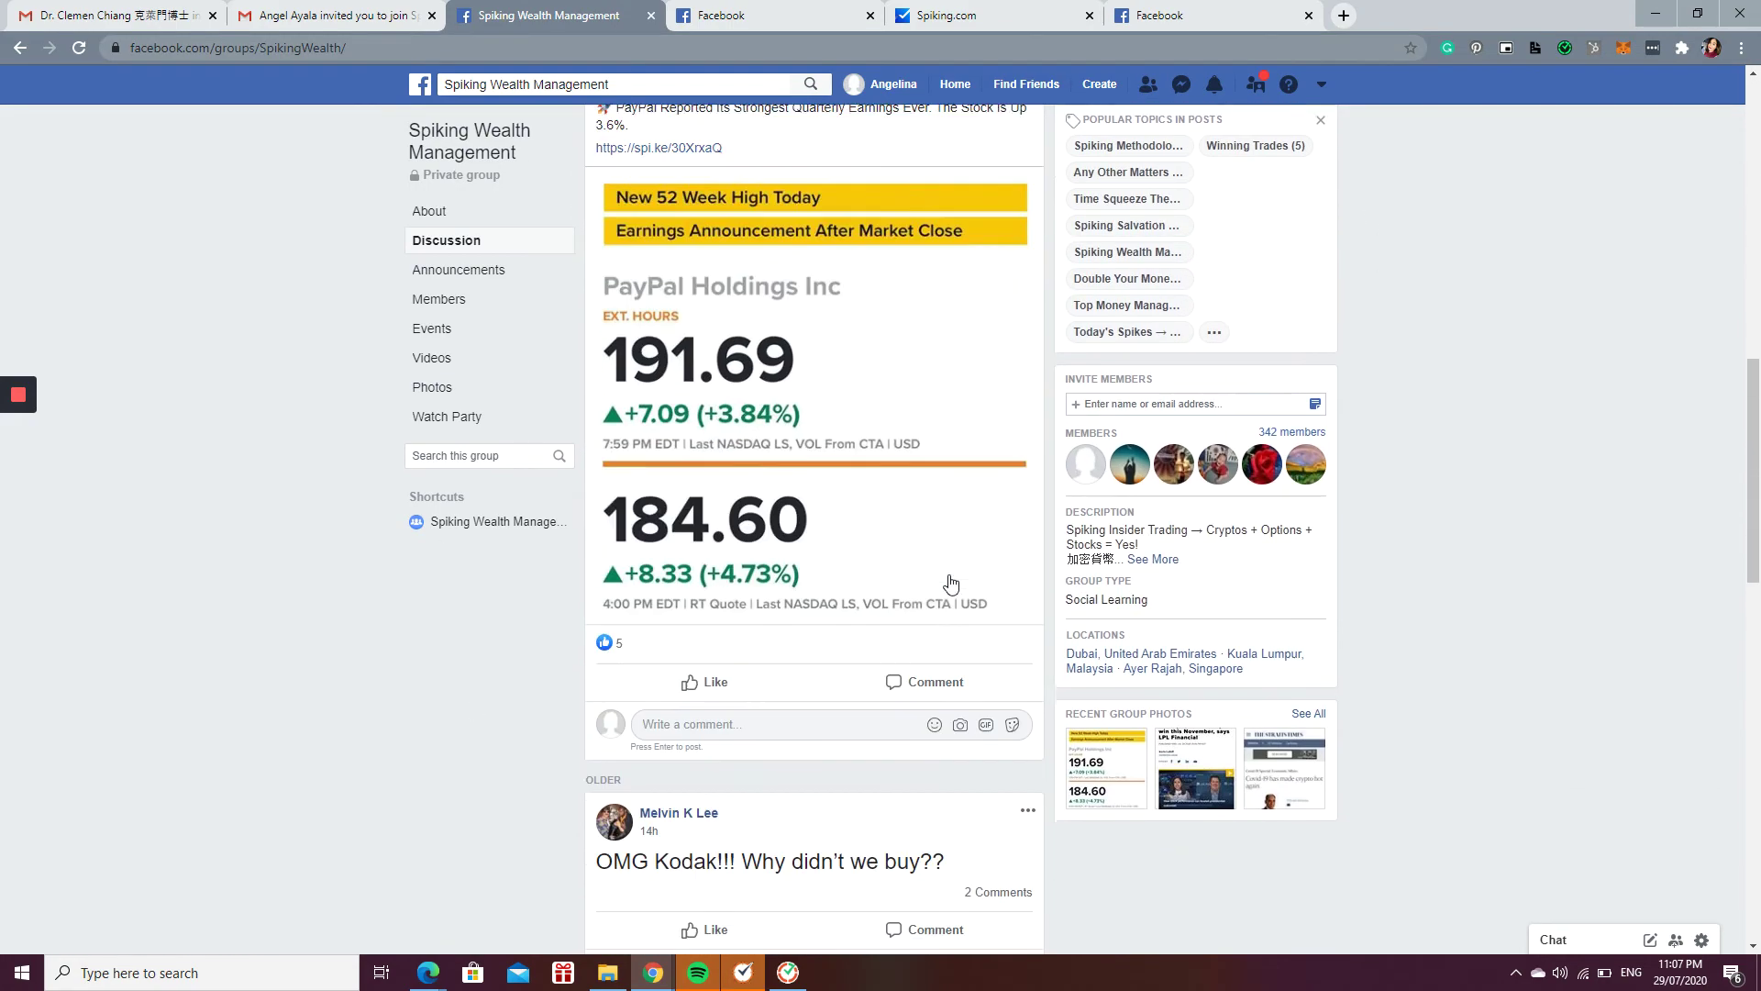
pyautogui.scroll(4, 947, 582)
pyautogui.scroll(3, 970, 583)
pyautogui.scroll(2, 970, 584)
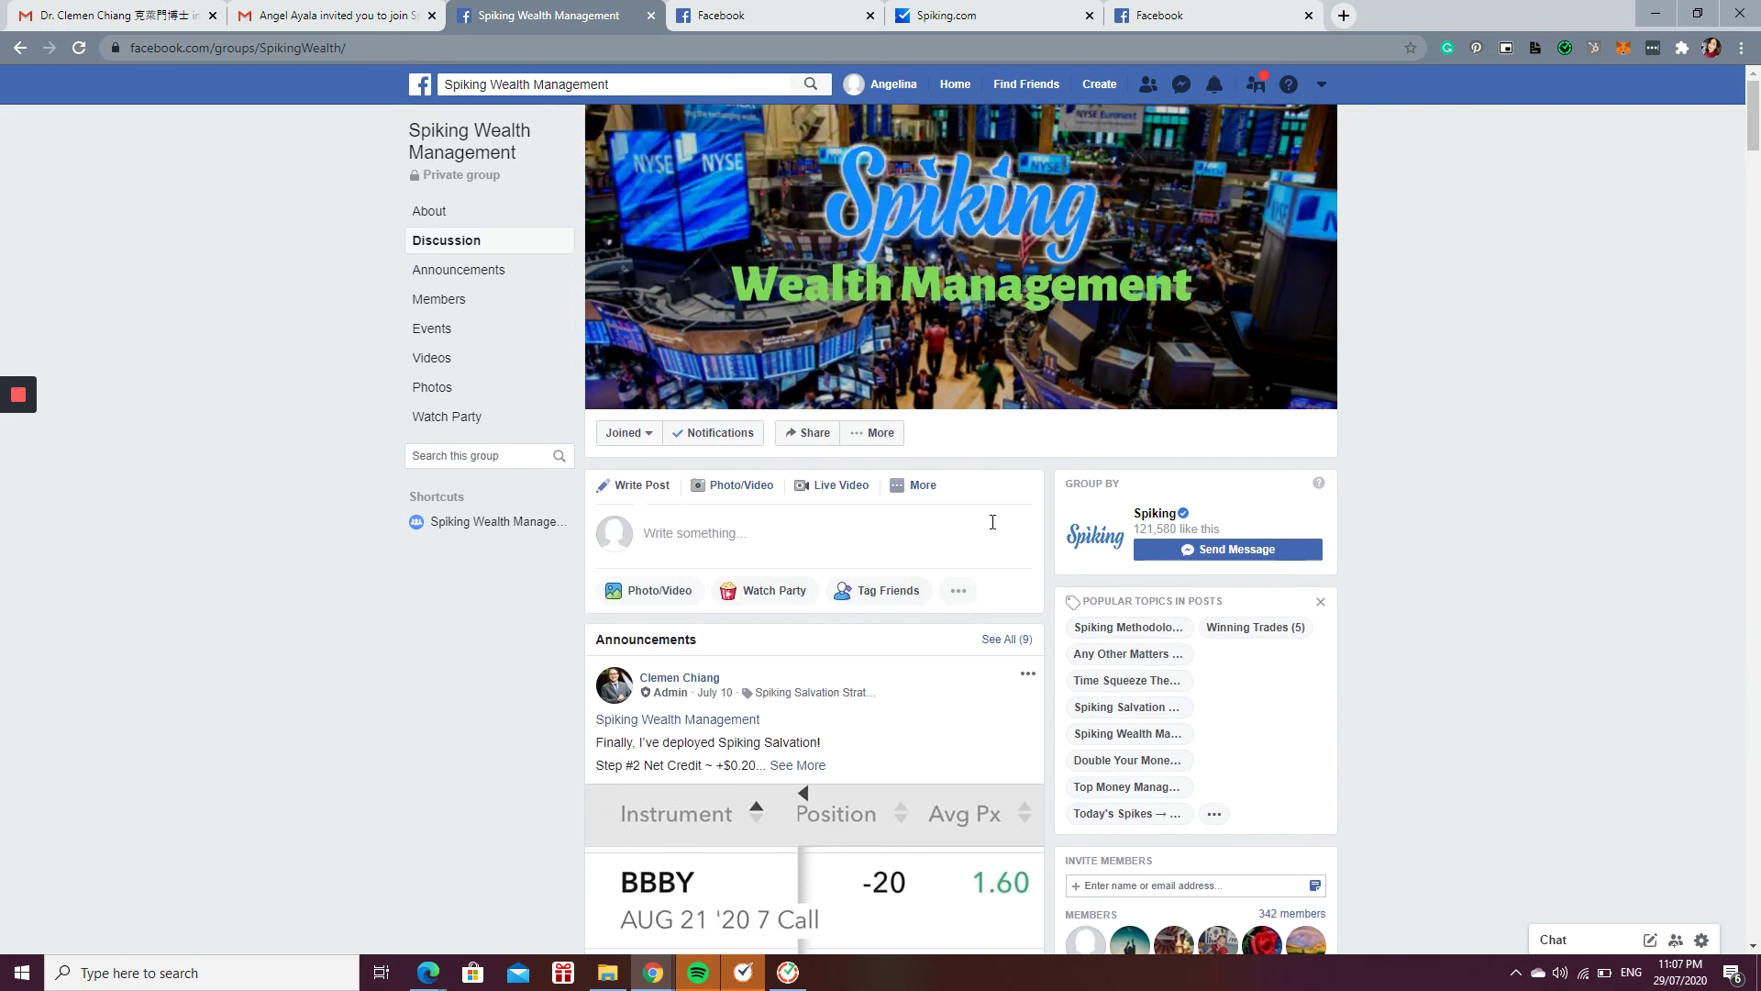
pyautogui.scroll(-3, 1134, 520)
pyautogui.scroll(-3, 1134, 521)
pyautogui.scroll(-4, 1134, 520)
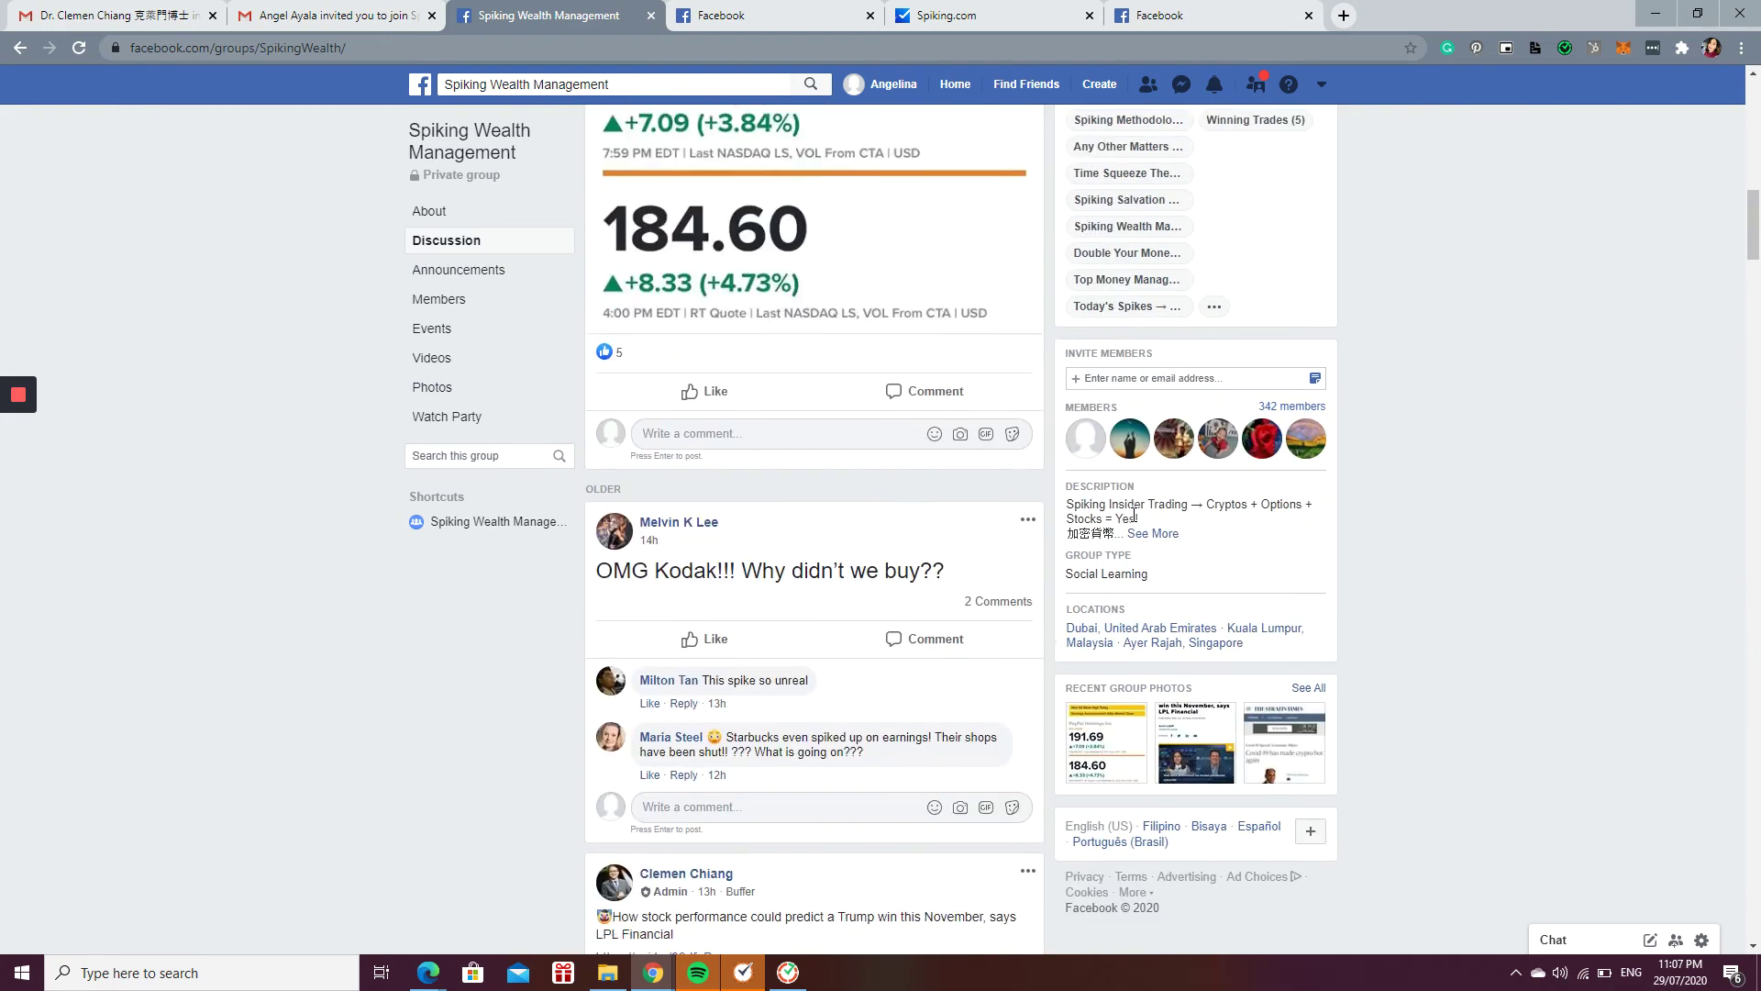
pyautogui.scroll(-1, 1137, 518)
pyautogui.scroll(3, 963, 510)
pyautogui.scroll(4, 857, 499)
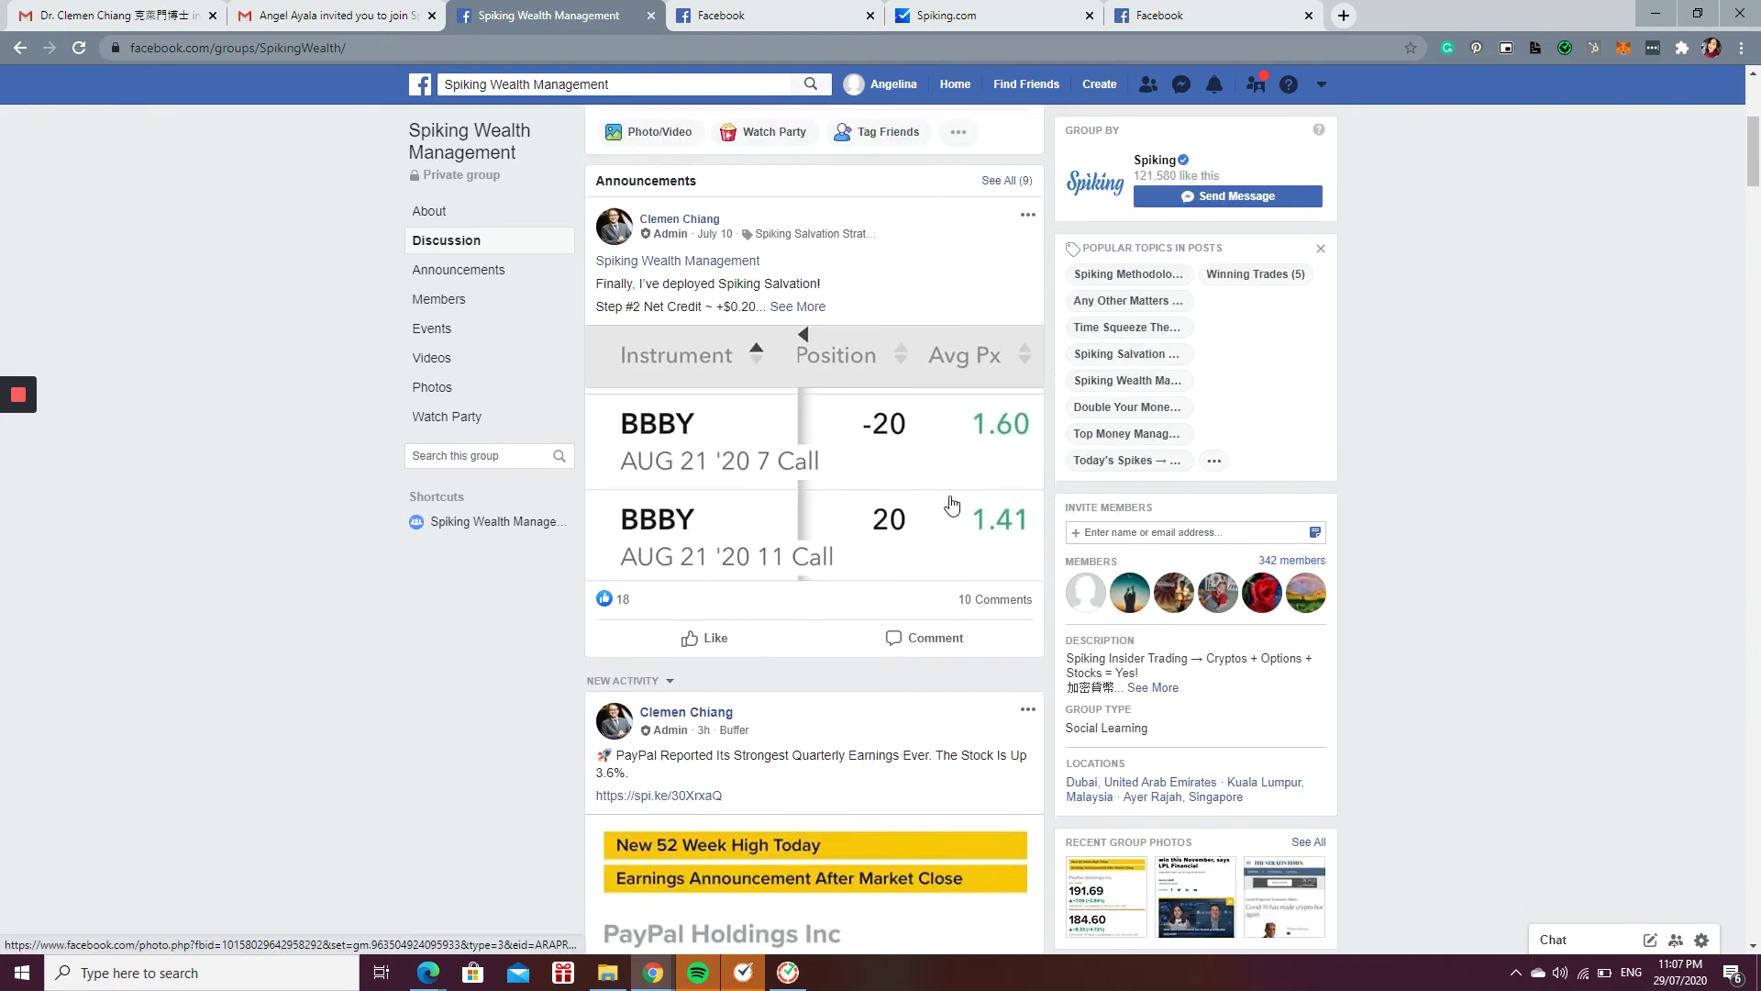
pyautogui.scroll(3, 1000, 515)
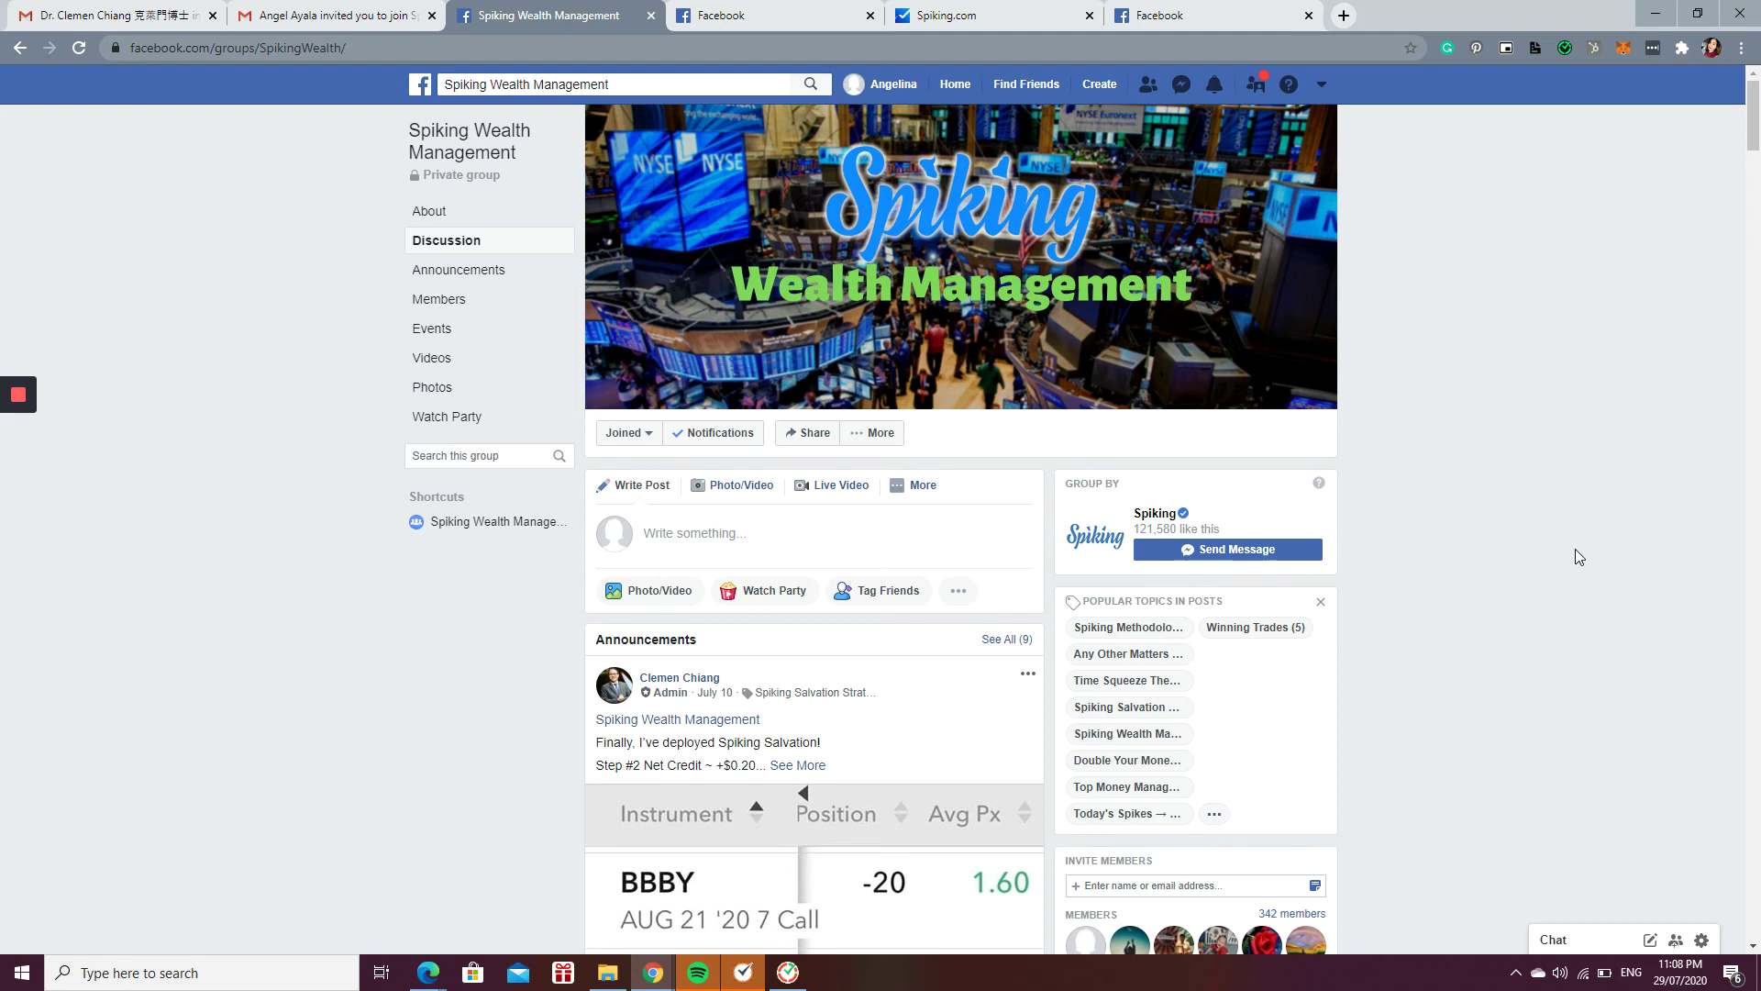
# Step: Switch from the group's discussion feed to the Spiking.com help center page
pyautogui.click(980, 16)
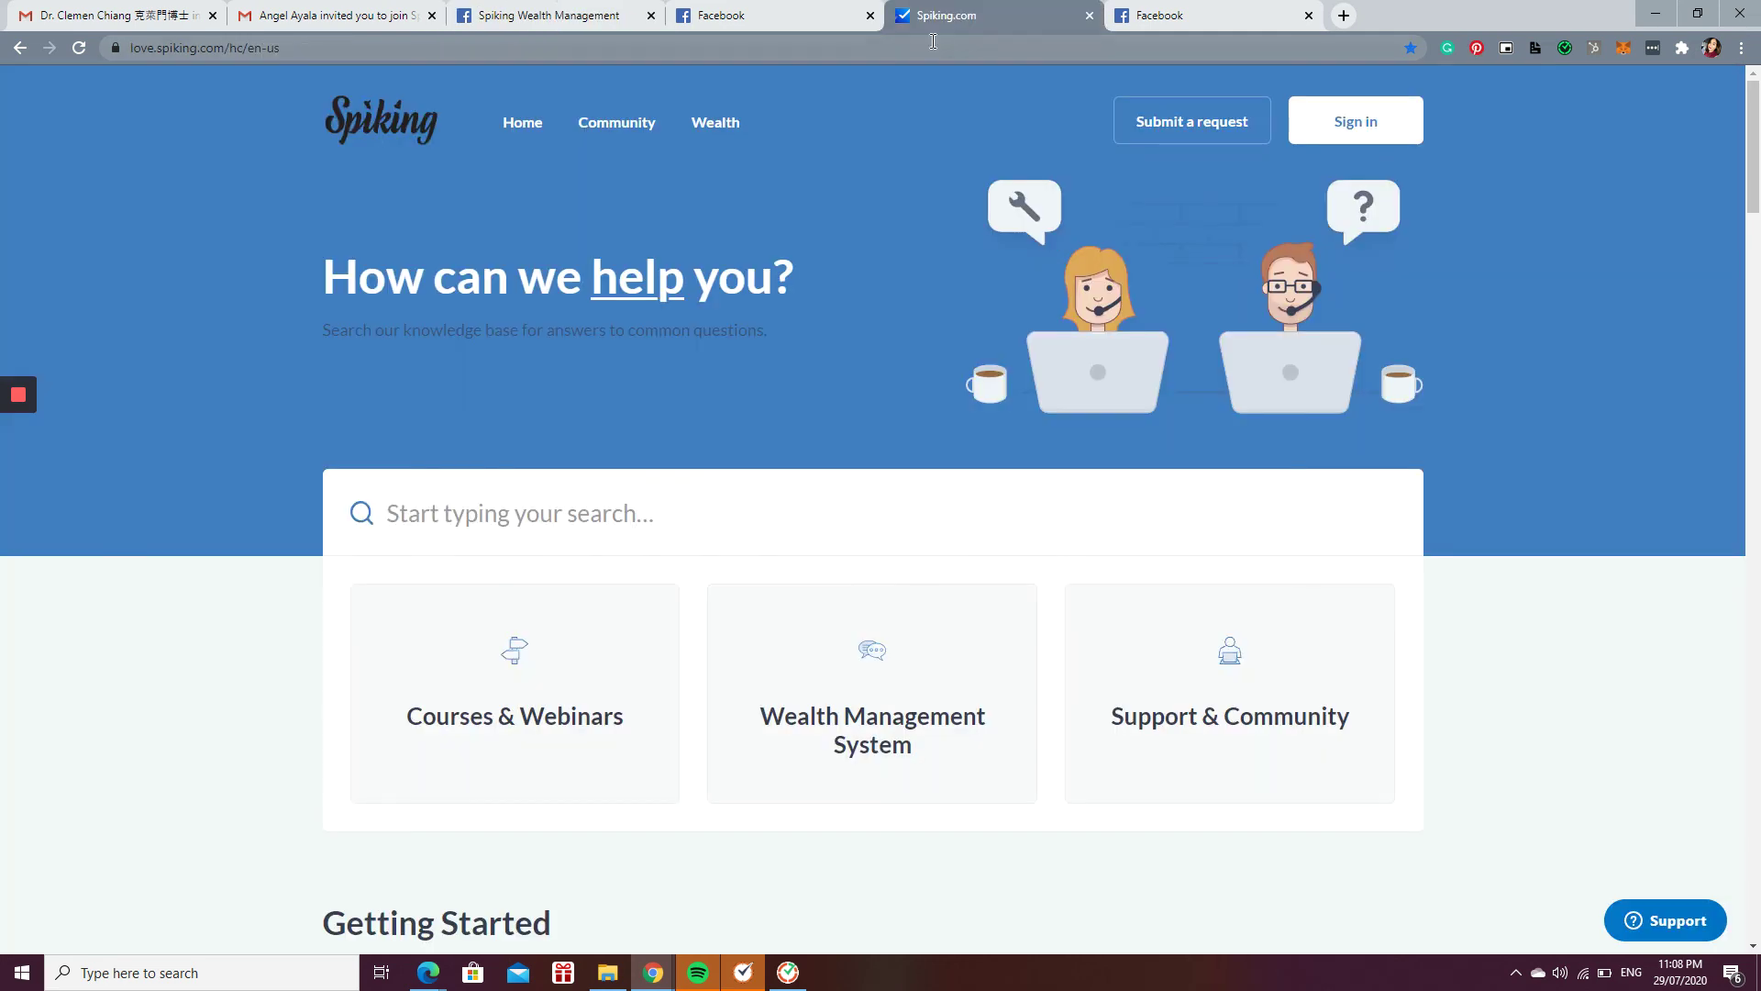